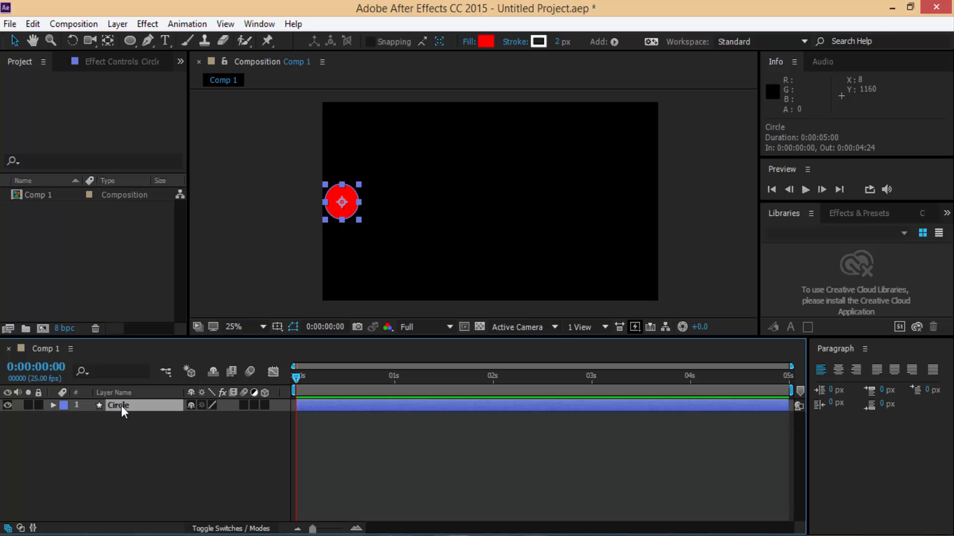
Keyframe the Circle's Position at the start and at 0:00:04:24, moving it there across the frame to about 1814, 535.
{"action": "key", "text": "p"}
{"action": "left_click", "coordinate": [88, 418]}
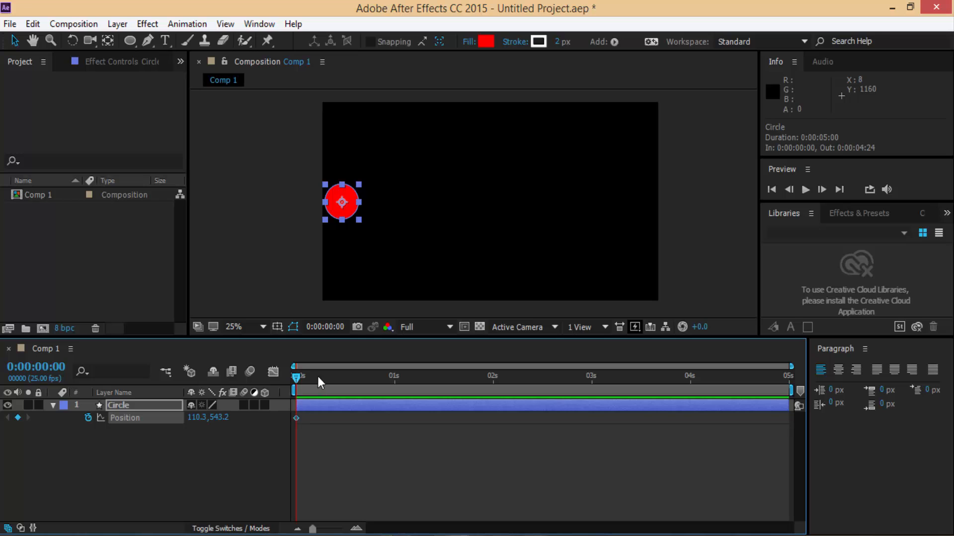
{"action": "left_click_drag", "start_coordinate": [296, 377], "coordinate": [788, 437]}
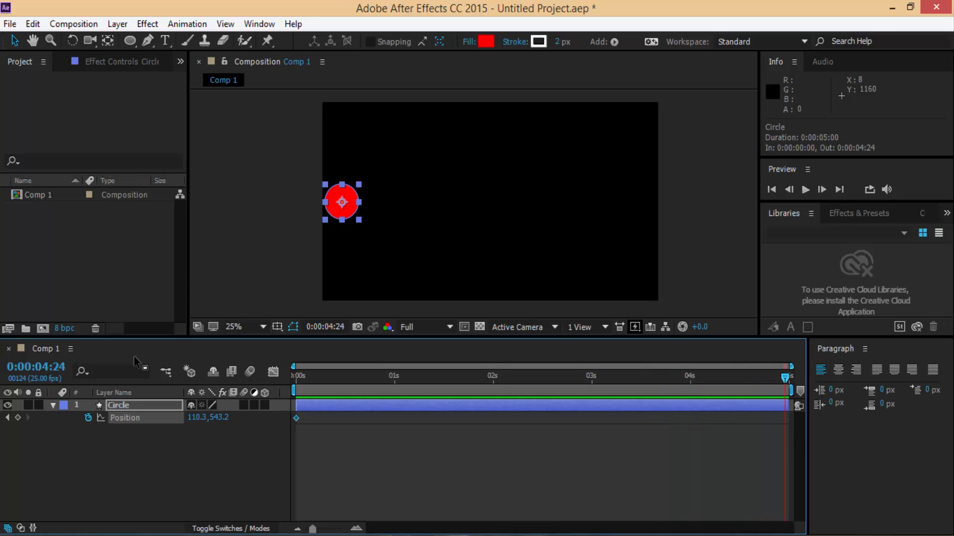
{"action": "left_click", "coordinate": [17, 418]}
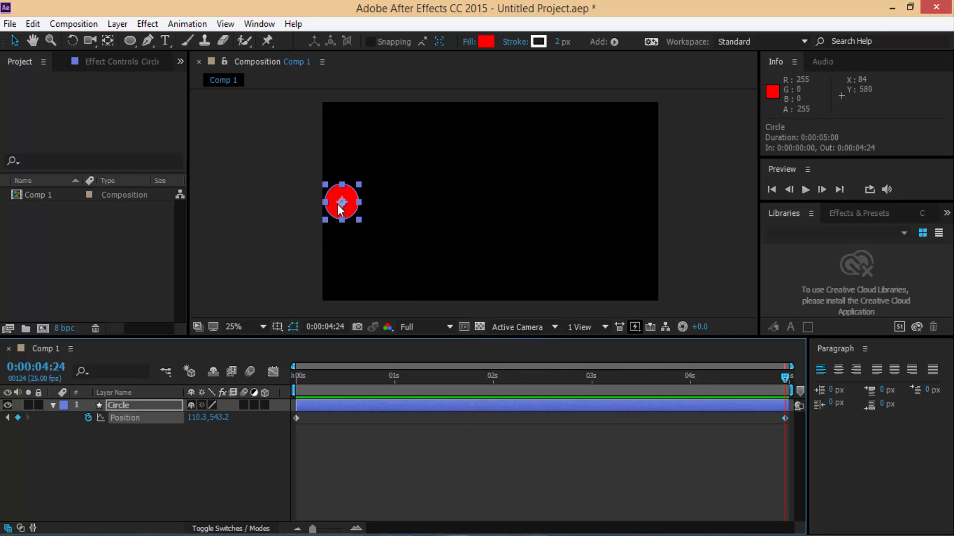
{"action": "left_click_drag", "start_coordinate": [344, 200], "coordinate": [640, 197]}
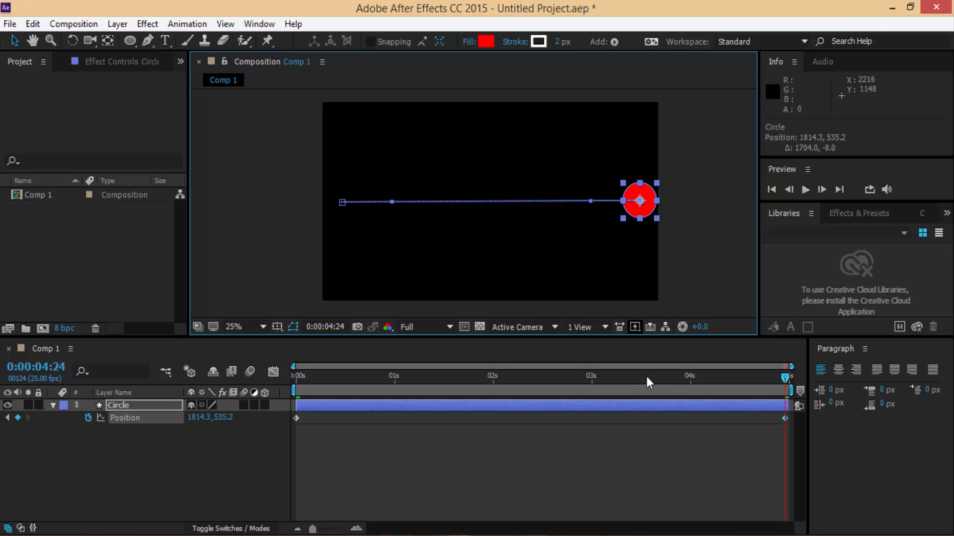
Add a middle Position keyframe at 0:00:02:12 by moving the circle up to about 958, 255.
{"action": "left_click_drag", "start_coordinate": [789, 384], "coordinate": [294, 389]}
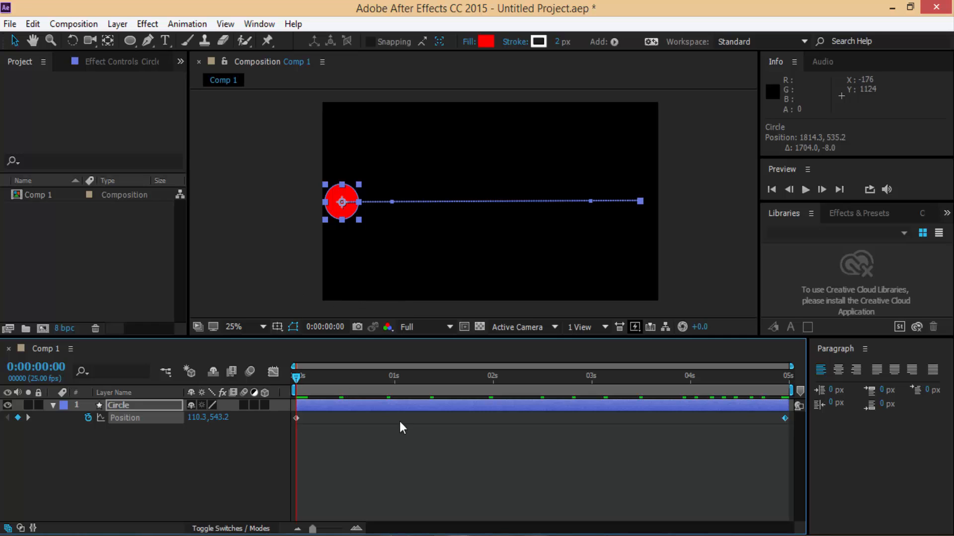
{"action": "left_click_drag", "start_coordinate": [294, 377], "coordinate": [543, 438]}
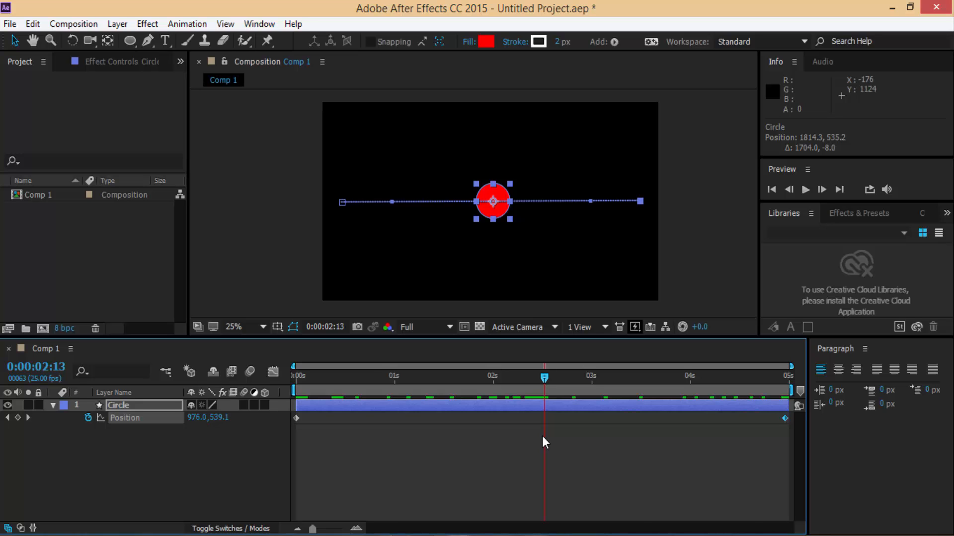
{"action": "left_click_drag", "start_coordinate": [543, 437], "coordinate": [539, 437]}
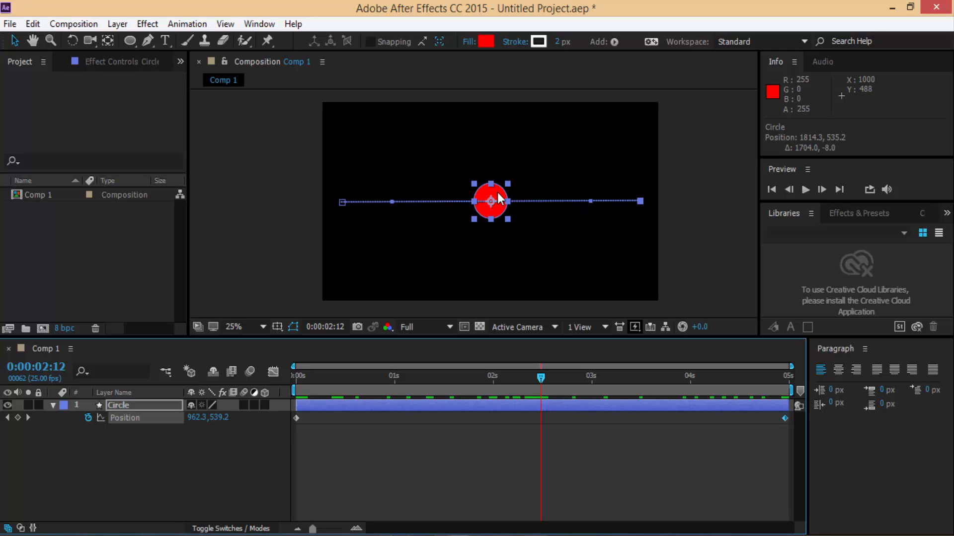
{"action": "left_click_drag", "start_coordinate": [497, 192], "coordinate": [498, 144]}
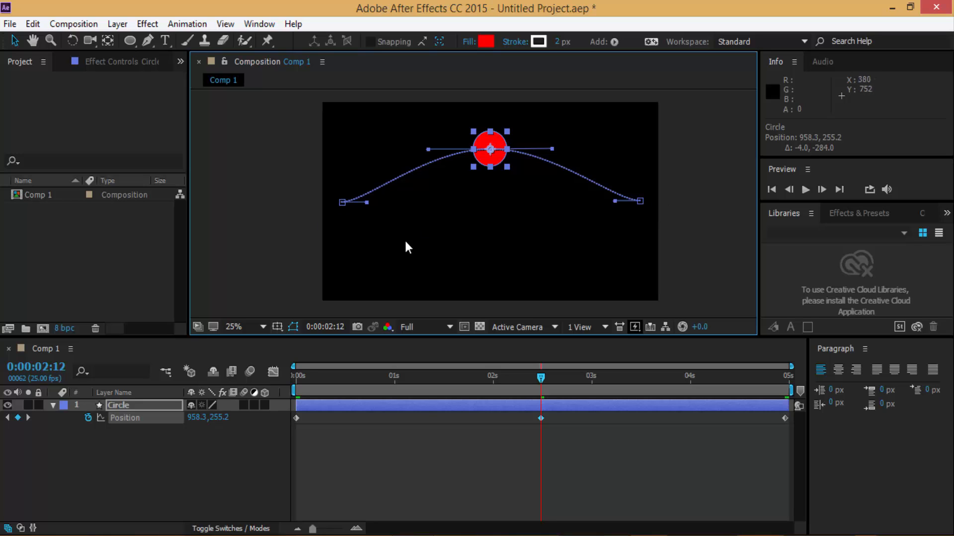
Curve the motion path by pulling the start handle to about 676, 727, the end handle to 1680, 820 and the middle's outgoing handle to 1373, 266.
{"action": "left_click", "coordinate": [343, 203]}
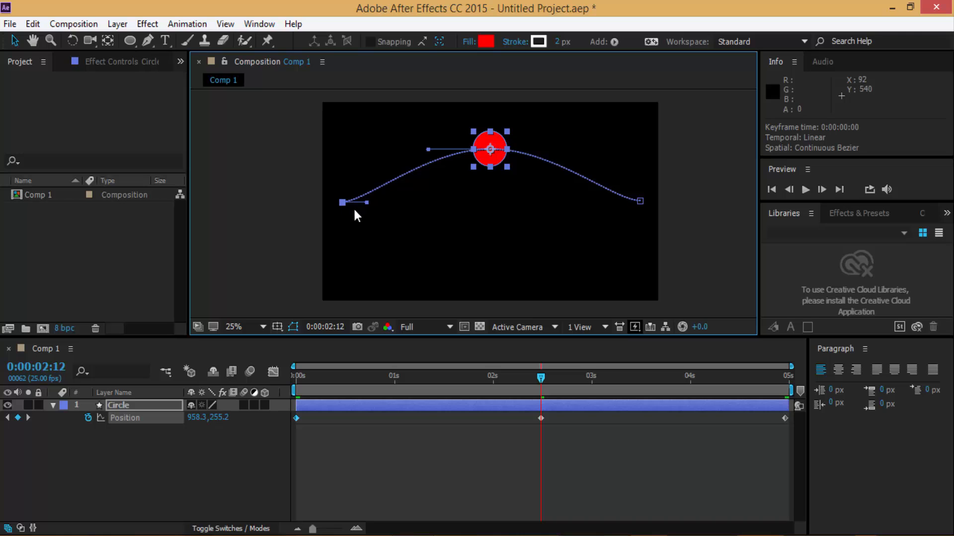
{"action": "left_click_drag", "start_coordinate": [366, 204], "coordinate": [441, 236]}
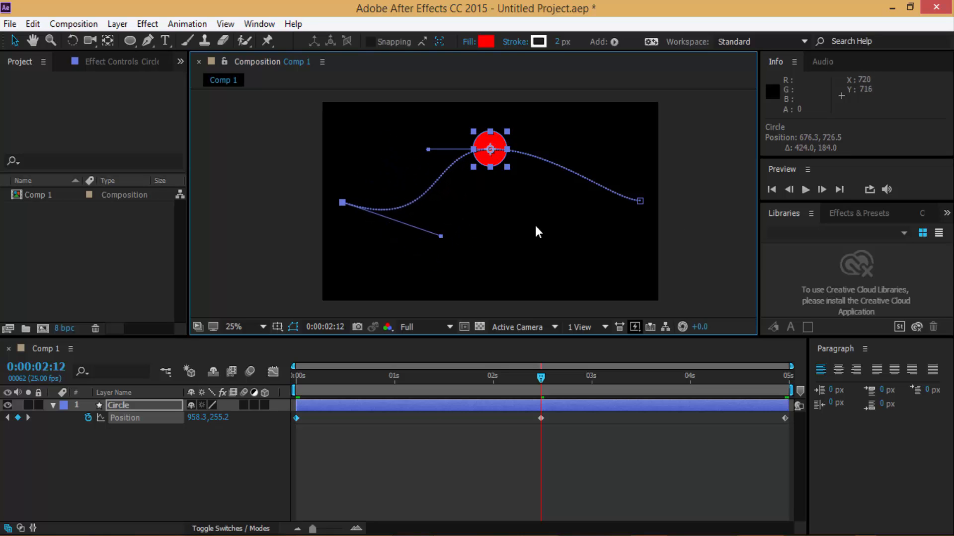
{"action": "left_click", "coordinate": [640, 200]}
{"action": "left_click_drag", "start_coordinate": [614, 201], "coordinate": [626, 249]}
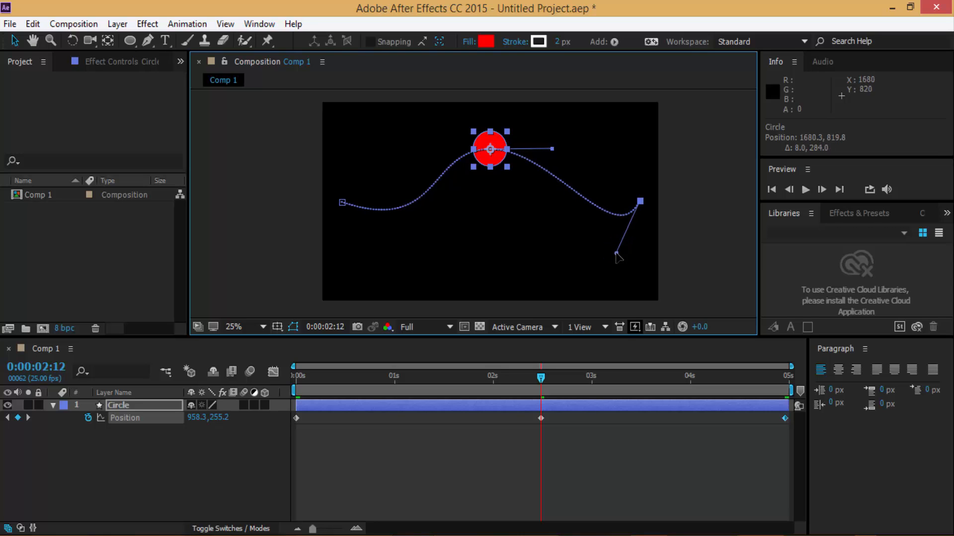
{"action": "mouse_move", "coordinate": [552, 149]}
{"action": "left_mouse_down"}
{"action": "mouse_move", "coordinate": [558, 160]}
{"action": "mouse_move", "coordinate": [528, 96]}
{"action": "mouse_move", "coordinate": [566, 162]}
{"action": "mouse_move", "coordinate": [563, 150]}
{"action": "left_mouse_up"}
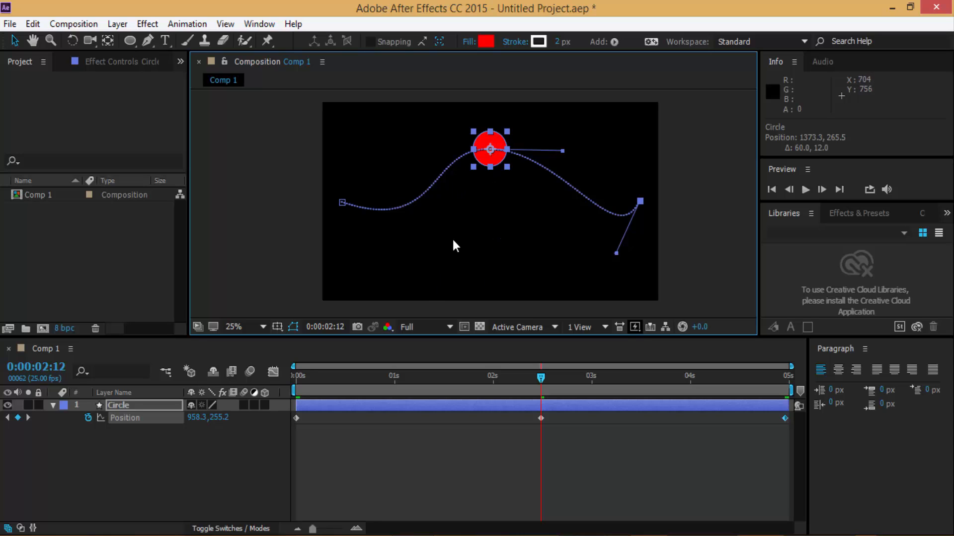
Examine the dot spacing along the motion path up close and the circle's progress along it back to 0:00:01:21.
{"action": "scroll", "coordinate": [415, 197], "scroll_direction": "up", "scroll_amount": 1}
{"action": "left_click_drag", "start_coordinate": [415, 198], "coordinate": [581, 279]}
{"action": "scroll", "coordinate": [483, 247], "scroll_direction": "down", "scroll_amount": 1}
{"action": "scroll", "coordinate": [482, 247], "scroll_direction": "up", "scroll_amount": 1}
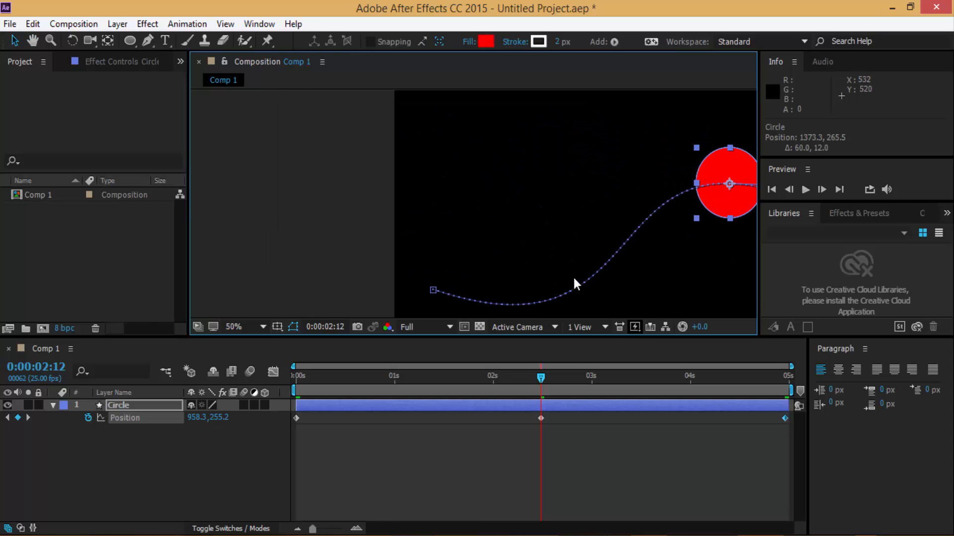
{"action": "mouse_move", "coordinate": [529, 257]}
{"action": "left_mouse_down"}
{"action": "mouse_move", "coordinate": [515, 266]}
{"action": "mouse_move", "coordinate": [522, 255]}
{"action": "left_mouse_up"}
{"action": "key", "text": "v"}
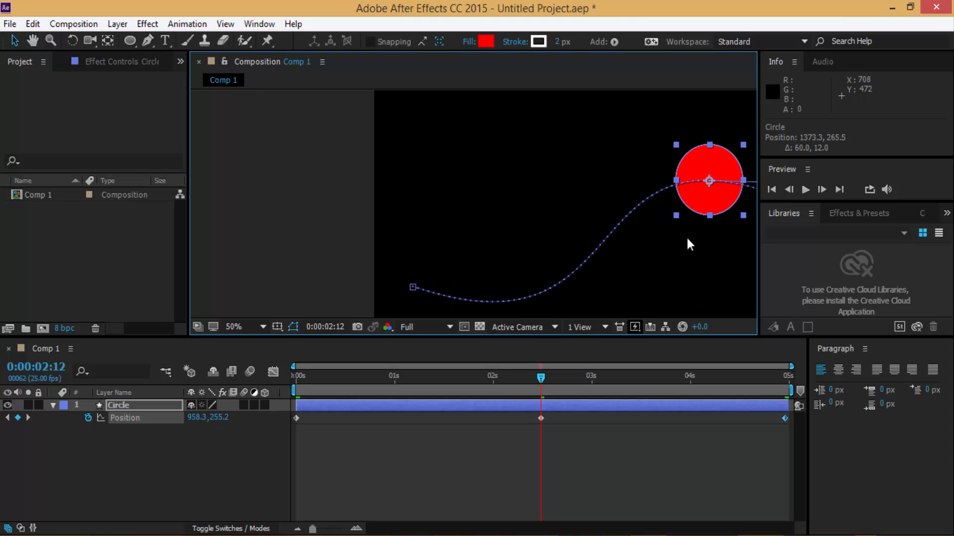
{"action": "left_click_drag", "start_coordinate": [554, 377], "coordinate": [477, 393]}
{"action": "left_click_drag", "start_coordinate": [536, 182], "coordinate": [485, 185]}
{"action": "scroll", "coordinate": [593, 187], "scroll_direction": "down", "scroll_amount": 2}
{"action": "mouse_move", "coordinate": [592, 186]}
{"action": "left_mouse_down"}
{"action": "mouse_move", "coordinate": [555, 189]}
{"action": "mouse_move", "coordinate": [534, 215]}
{"action": "mouse_move", "coordinate": [479, 194]}
{"action": "left_mouse_up"}
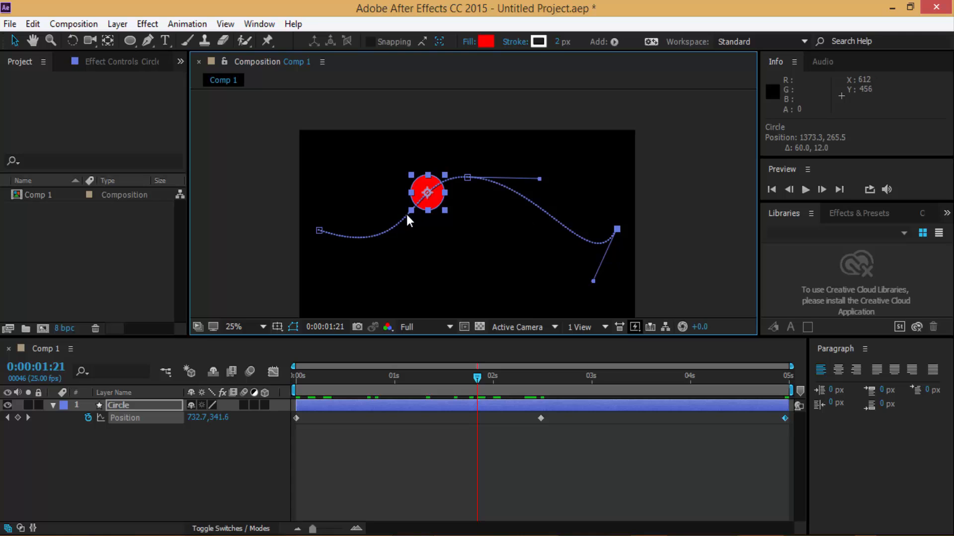
Shift the middle Position keyframe to 0:00:04:12, inspect the path's dot spacing and preview the animation.
{"action": "left_click_drag", "start_coordinate": [547, 418], "coordinate": [740, 428]}
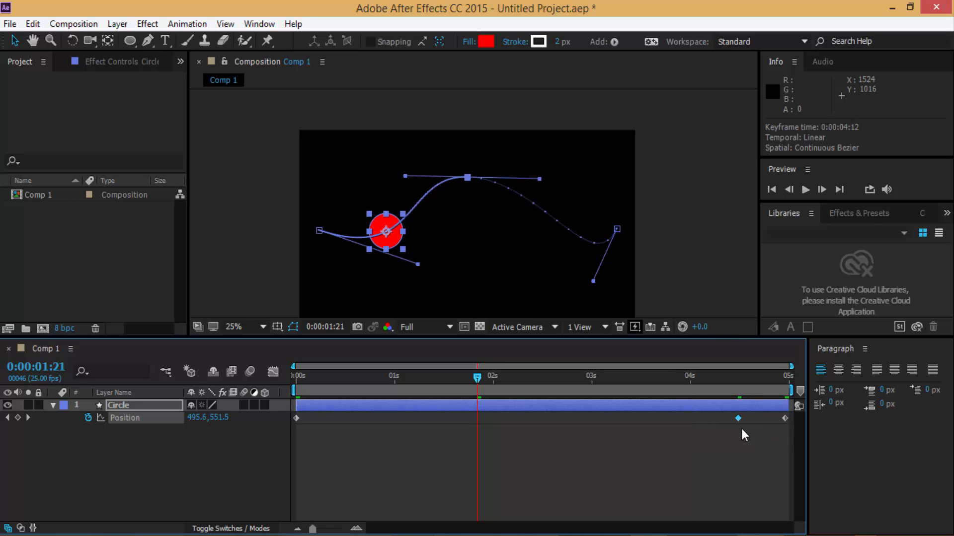
{"action": "scroll", "coordinate": [592, 196], "scroll_direction": "up", "scroll_amount": 2}
{"action": "left_click_drag", "start_coordinate": [584, 197], "coordinate": [541, 210]}
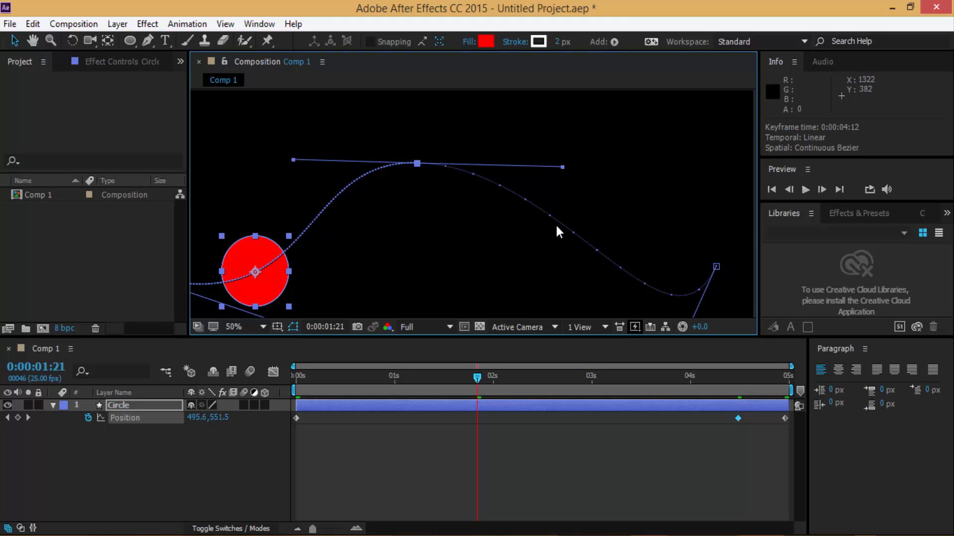
{"action": "left_click_drag", "start_coordinate": [480, 378], "coordinate": [737, 419]}
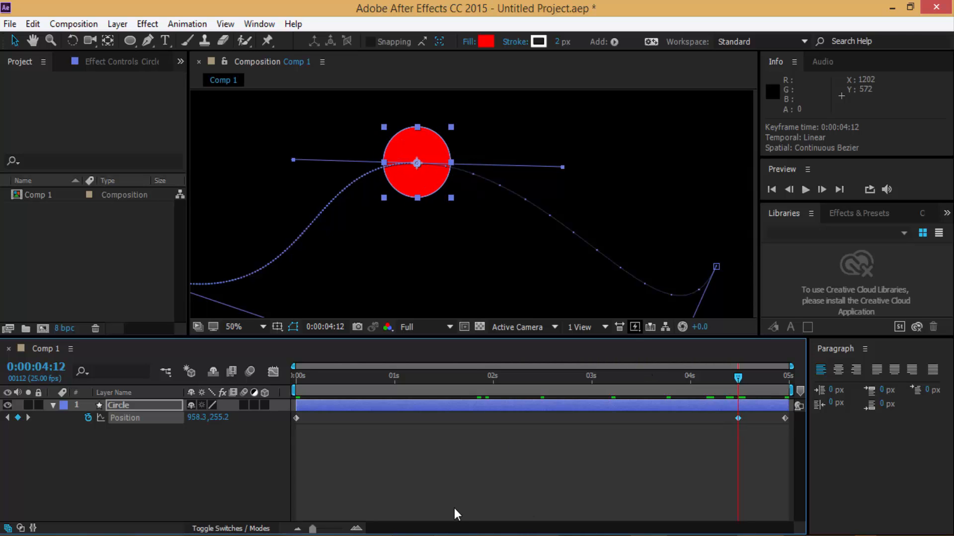
{"action": "key", "text": "space"}
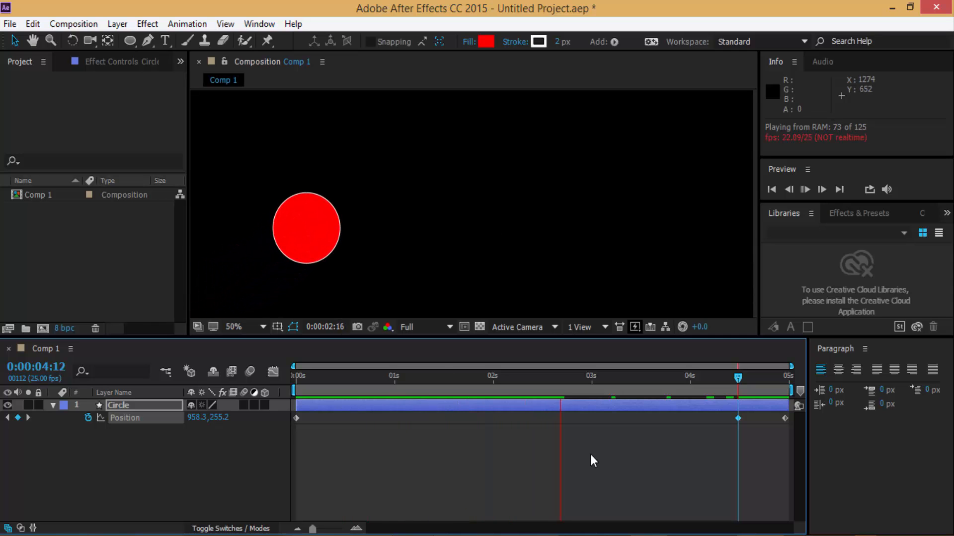
Move the middle Position keyframe to 0:00:02:08 with the current time at 0:00:01:20.
{"action": "left_click_drag", "start_coordinate": [737, 379], "coordinate": [474, 421]}
{"action": "left_click_drag", "start_coordinate": [738, 418], "coordinate": [522, 421]}
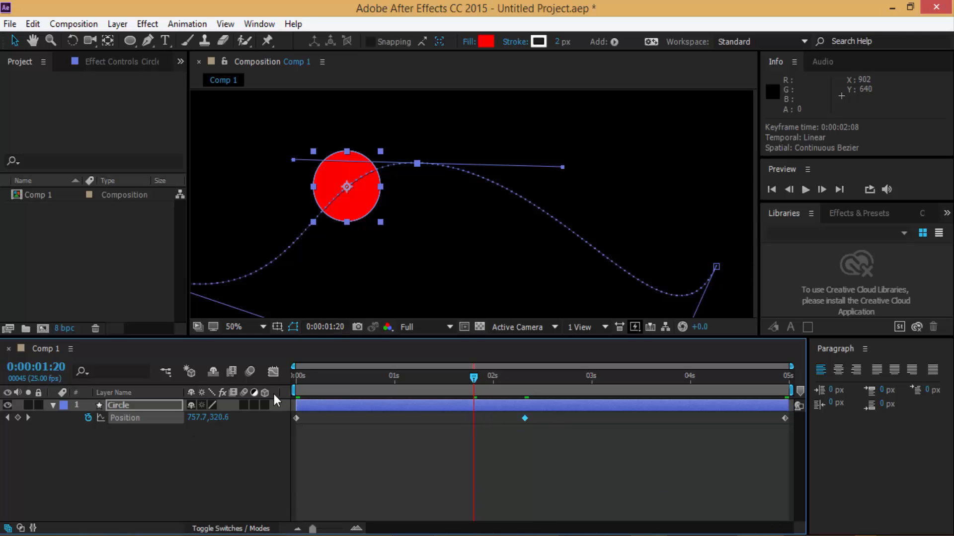
Show the Circle's Position curves in the Graph Editor with the whole motion path in view, and preview the motion.
{"action": "left_click", "coordinate": [273, 373]}
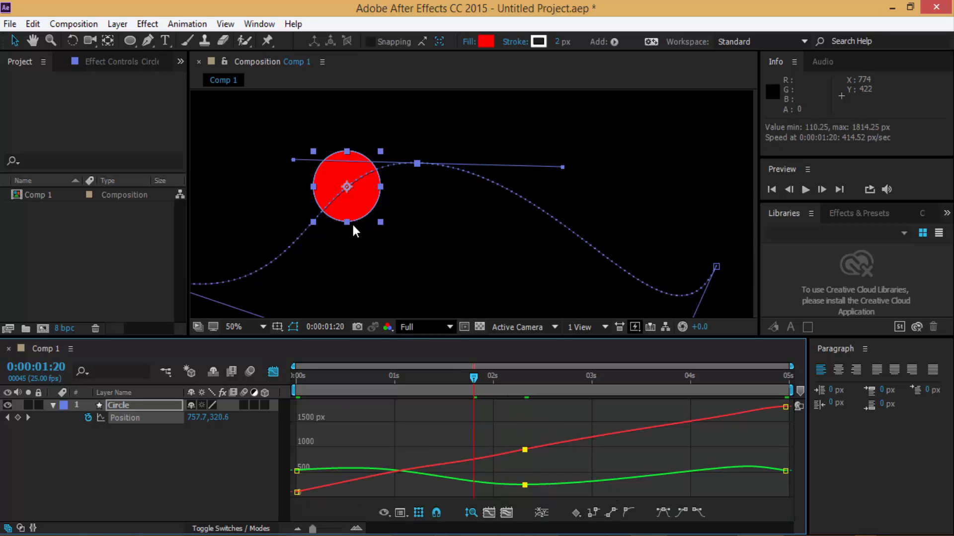
{"action": "left_click_drag", "start_coordinate": [351, 222], "coordinate": [406, 201]}
{"action": "key", "text": "v"}
{"action": "key", "text": "comma"}
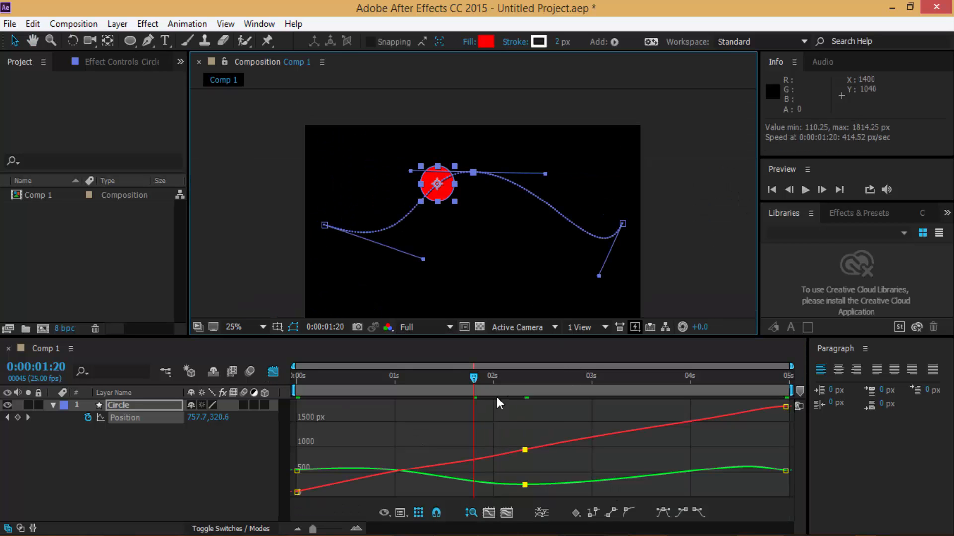
{"action": "left_click", "coordinate": [313, 430]}
{"action": "key", "text": "space"}
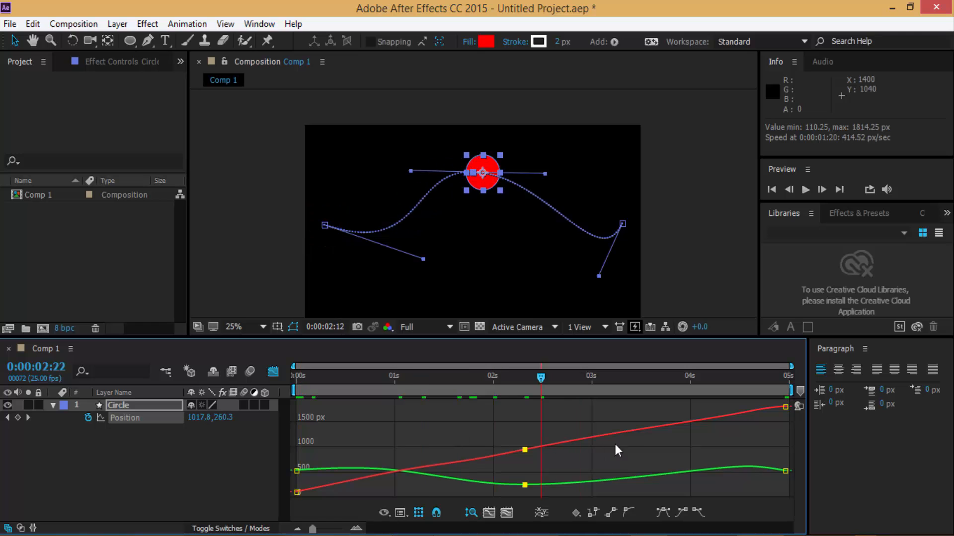
Inspect the middle keyframe on the X and Y Position curves and return to the keyframe timeline at 0:00:00:01.
{"action": "left_click_drag", "start_coordinate": [747, 455], "coordinate": [528, 454]}
{"action": "mouse_move", "coordinate": [525, 486]}
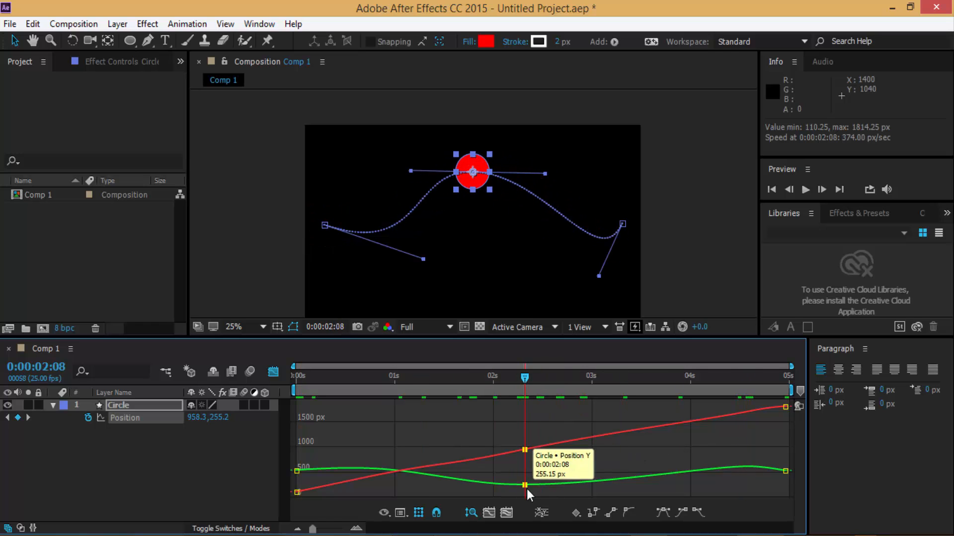
{"action": "left_click_drag", "start_coordinate": [526, 476], "coordinate": [526, 483]}
{"action": "left_click_drag", "start_coordinate": [527, 376], "coordinate": [302, 392]}
{"action": "left_click", "coordinate": [683, 225]}
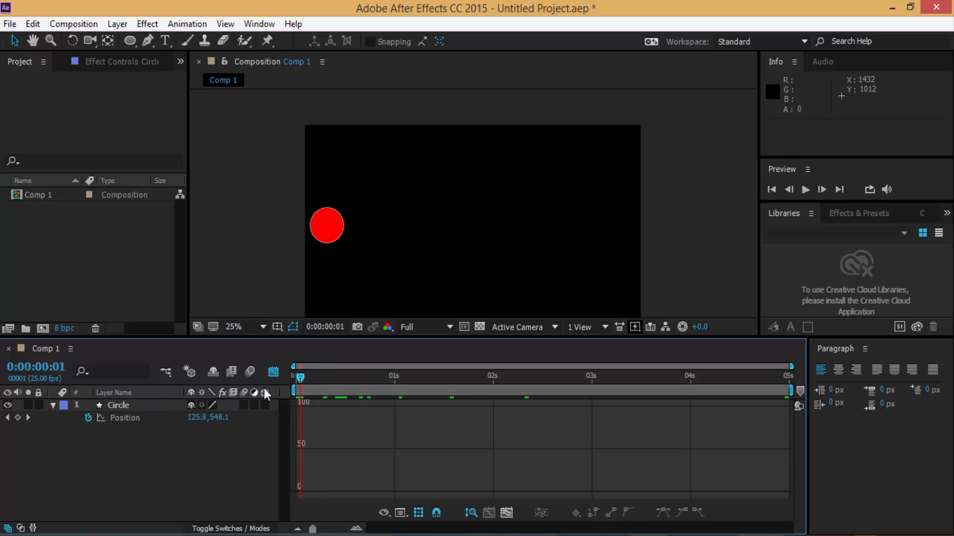
{"action": "left_click", "coordinate": [273, 371]}
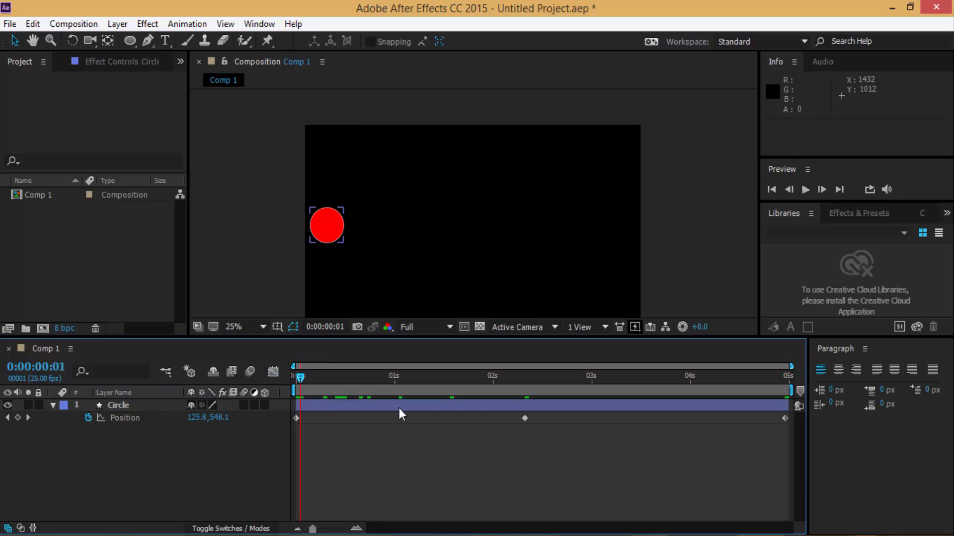